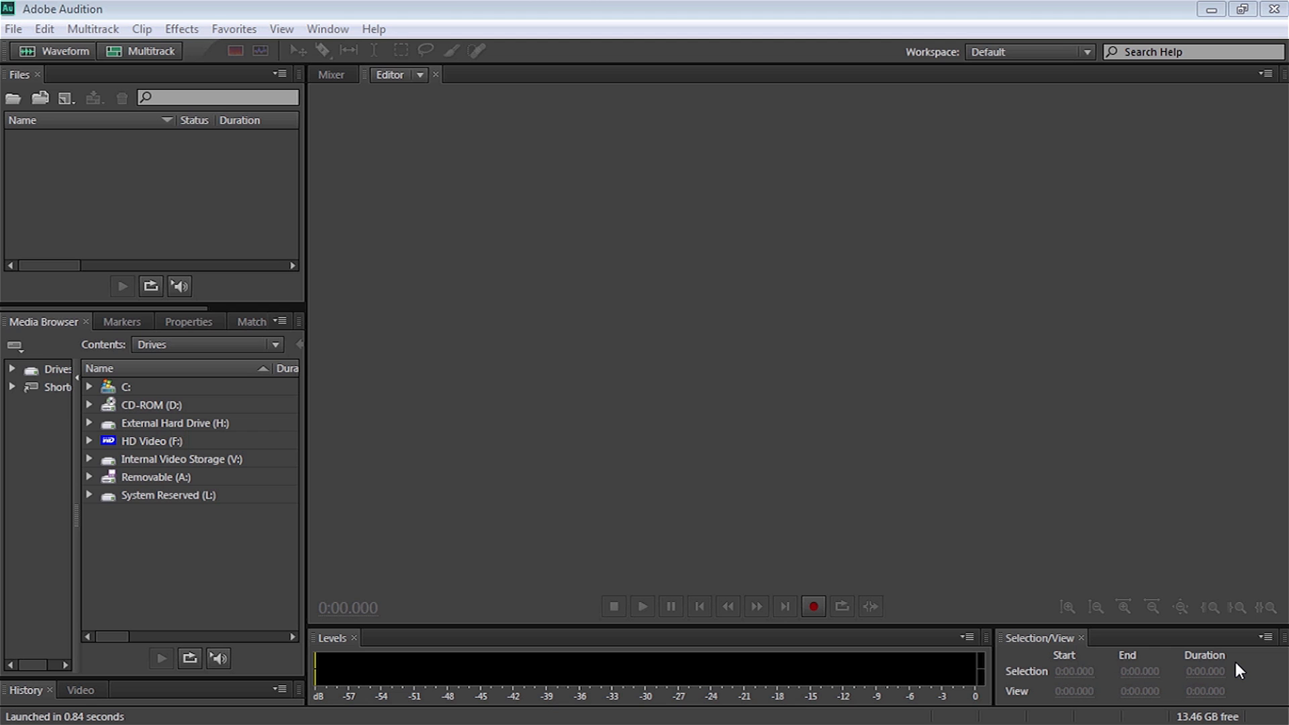
Step: Create a new stereo audio file named Bane with a 44100 Hz sample rate and 32-bit float depth
click(67, 52)
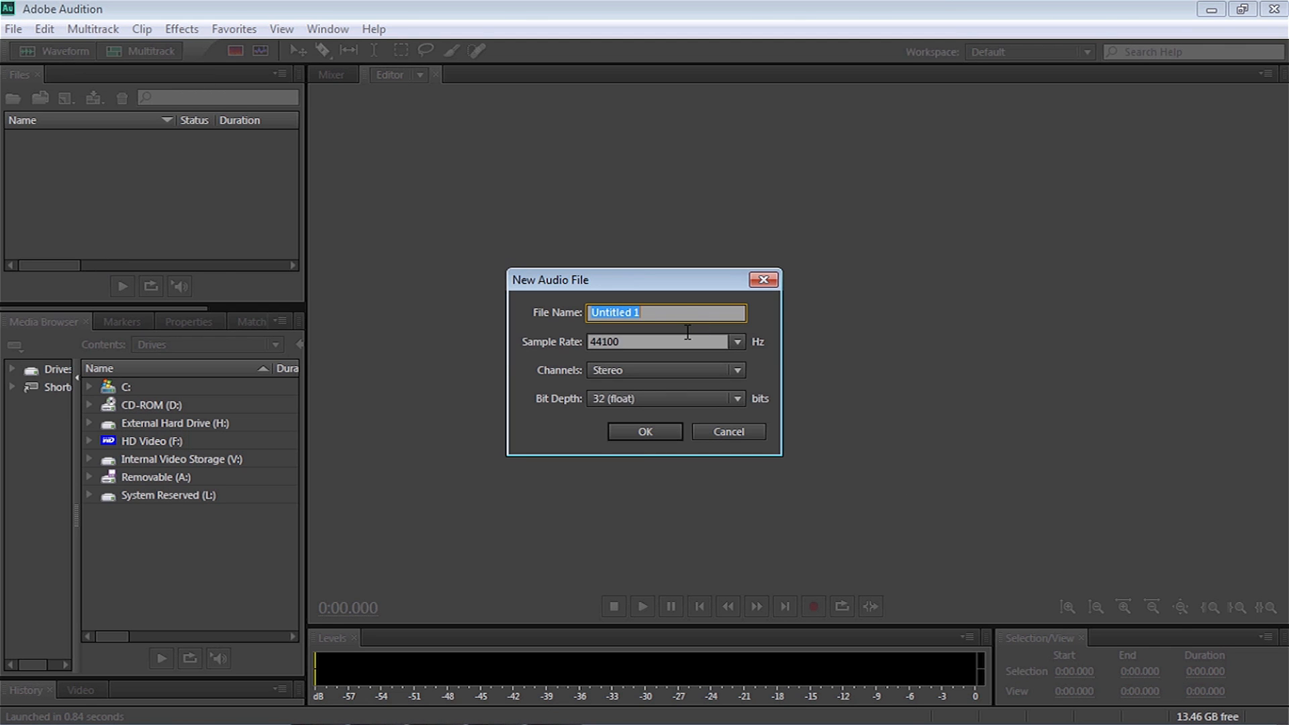
text(Bane)
click(626, 433)
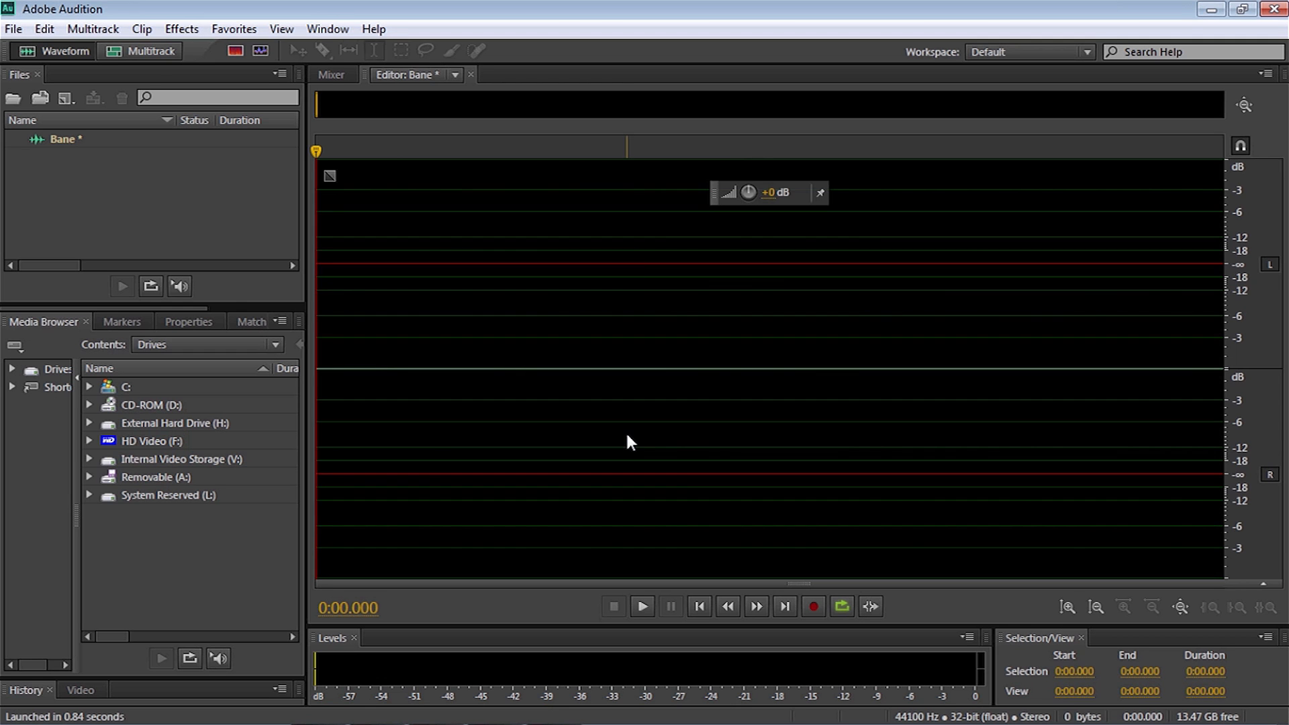
Step: Record about 22.8 seconds of voice into the Bane file and play back the beginning of the take
click(814, 606)
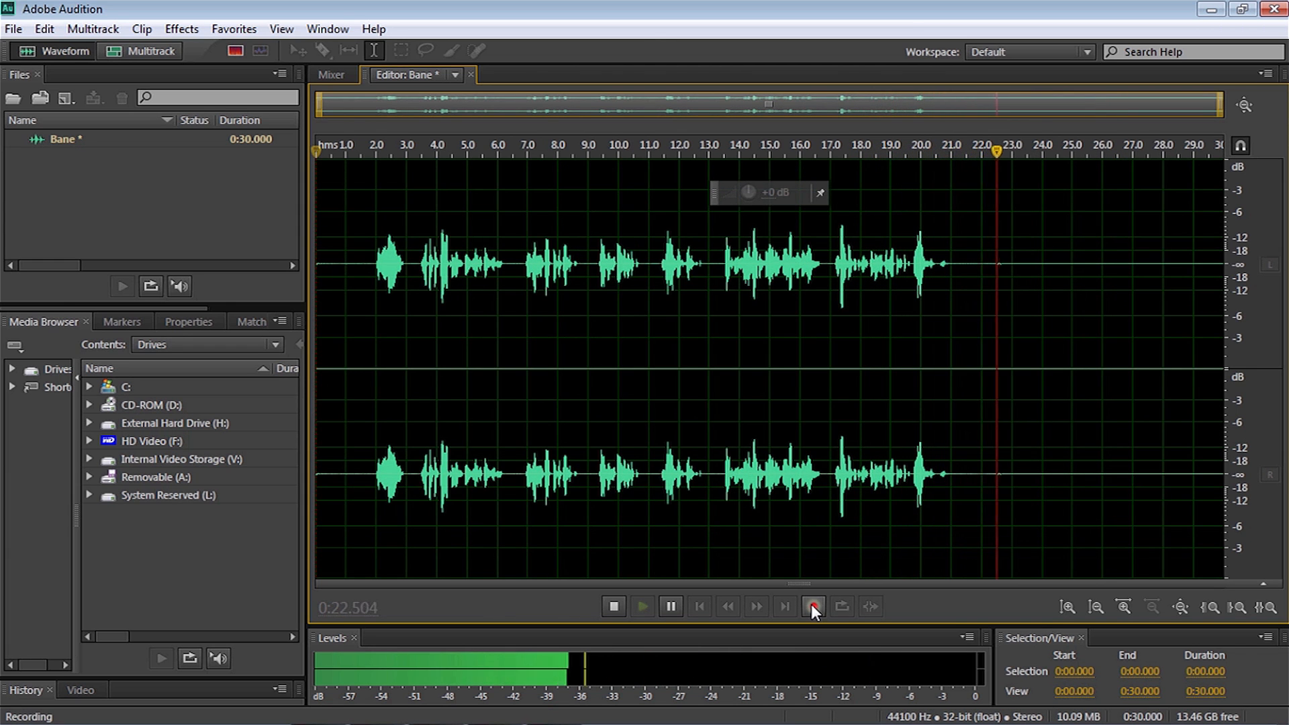
click(813, 607)
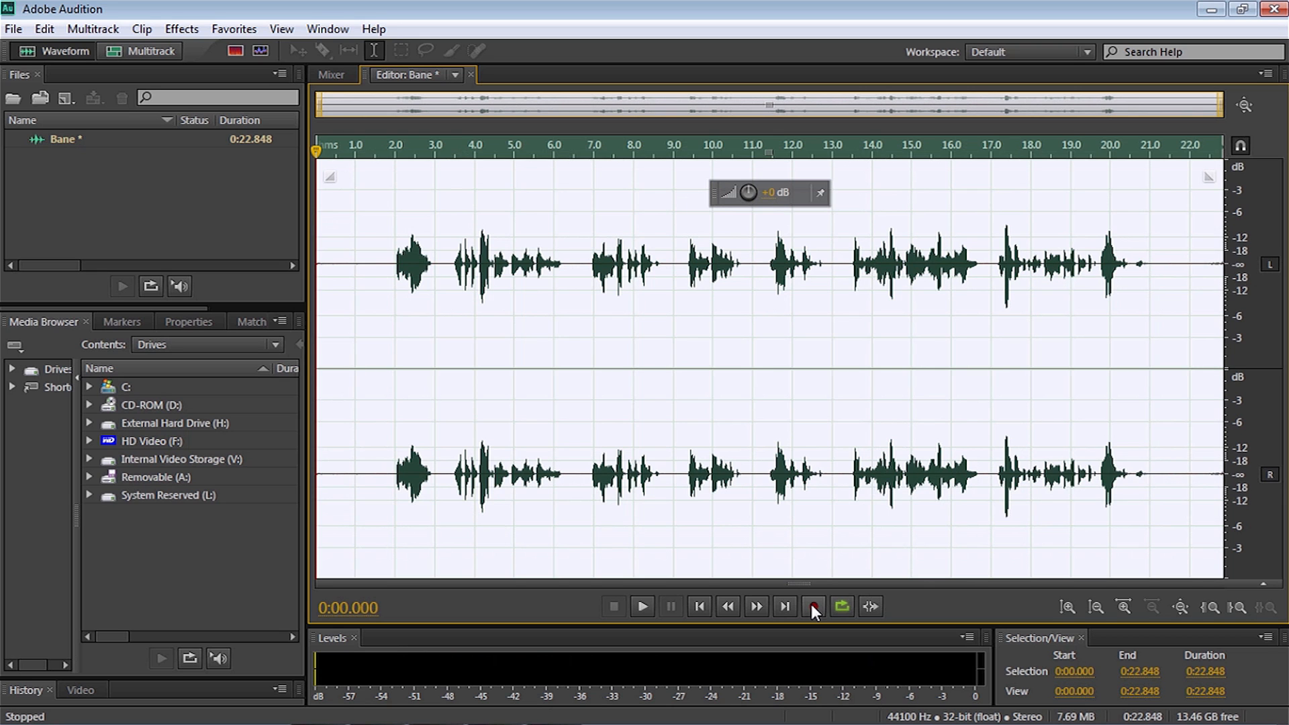
key(space)
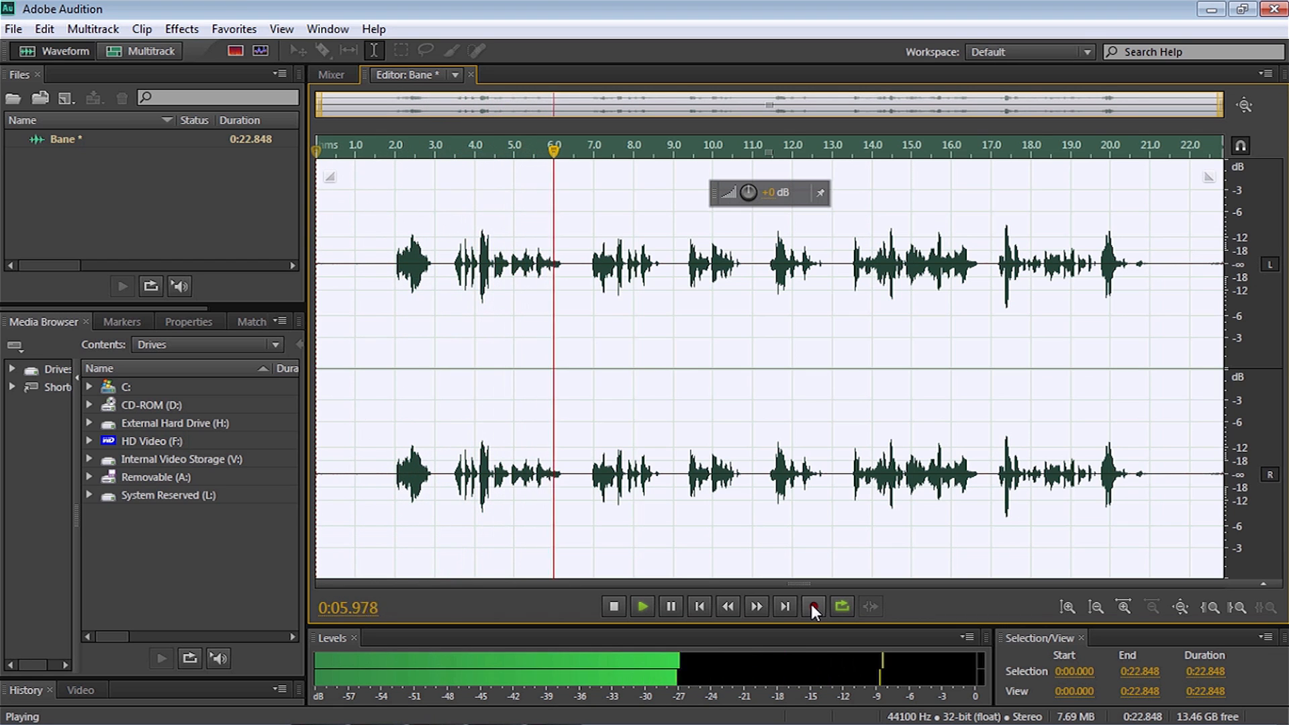
key(space)
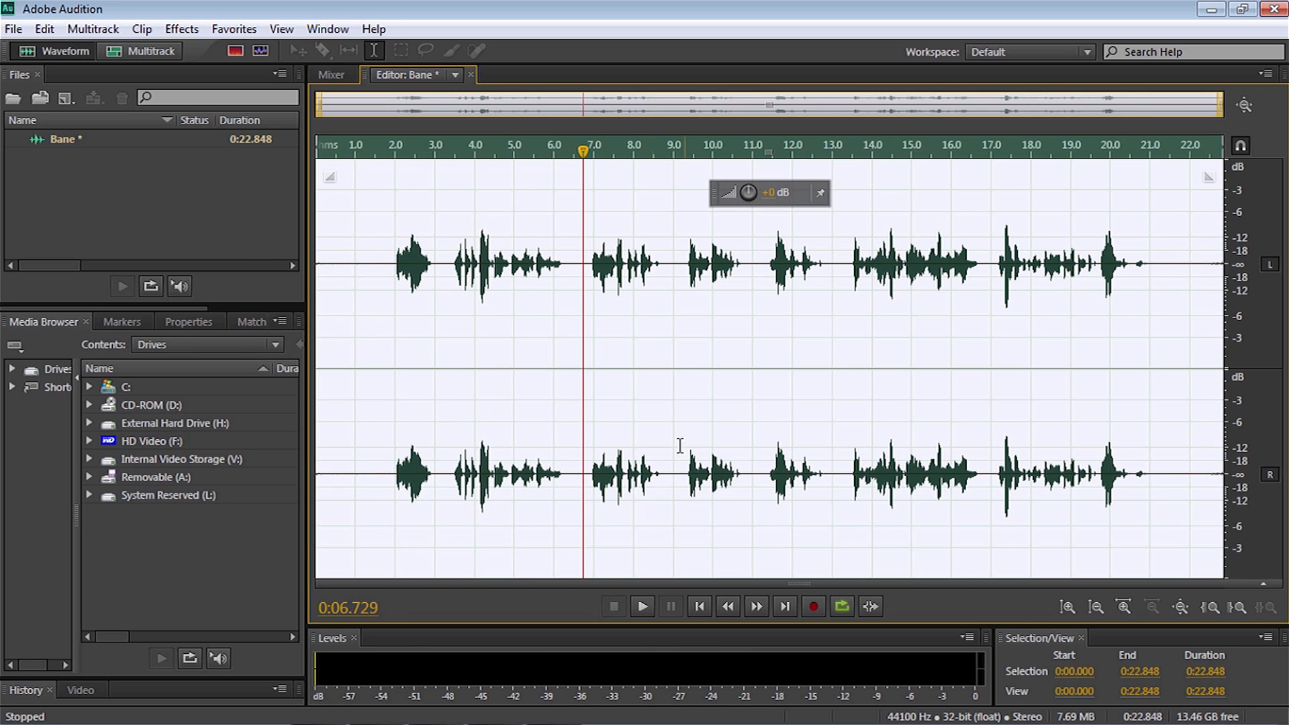
Step: Delete the silent first 1.65 seconds and the silent tail of the Bane recording
click(515, 395)
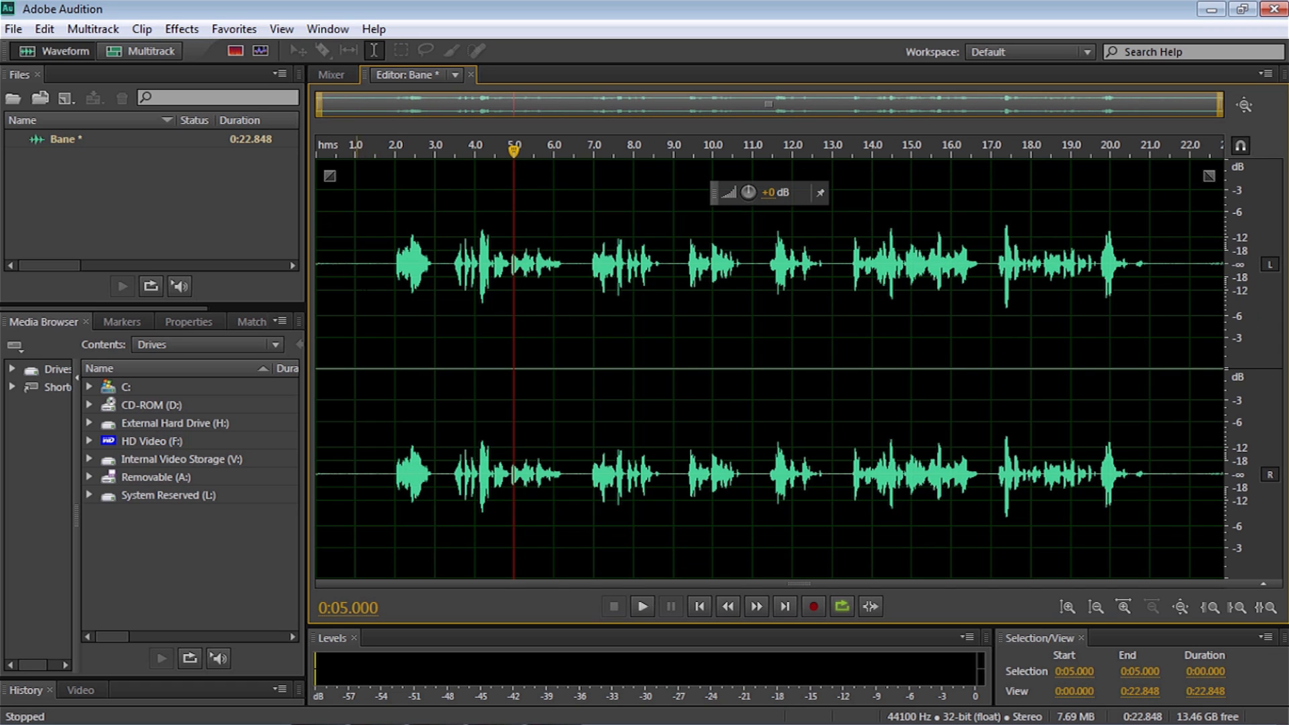
drag(381, 282, 257, 294)
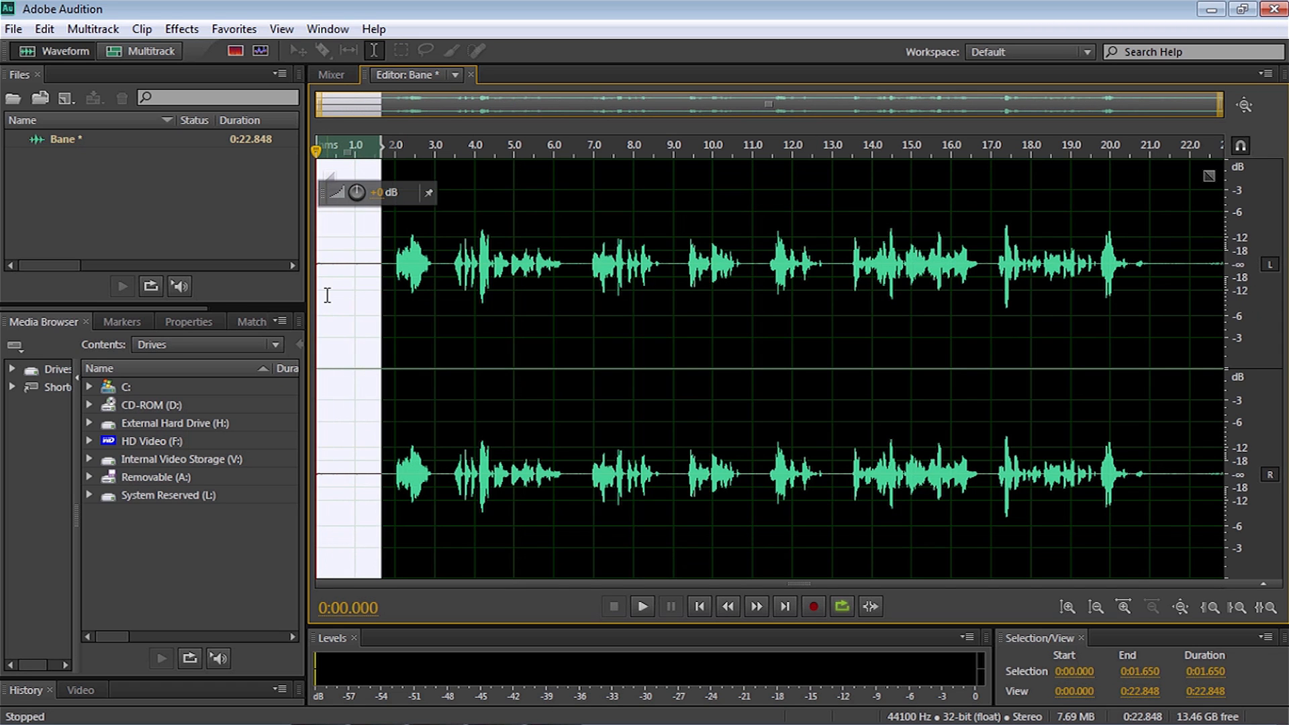
key(Delete)
drag(1153, 314, 1257, 313)
key(Delete)
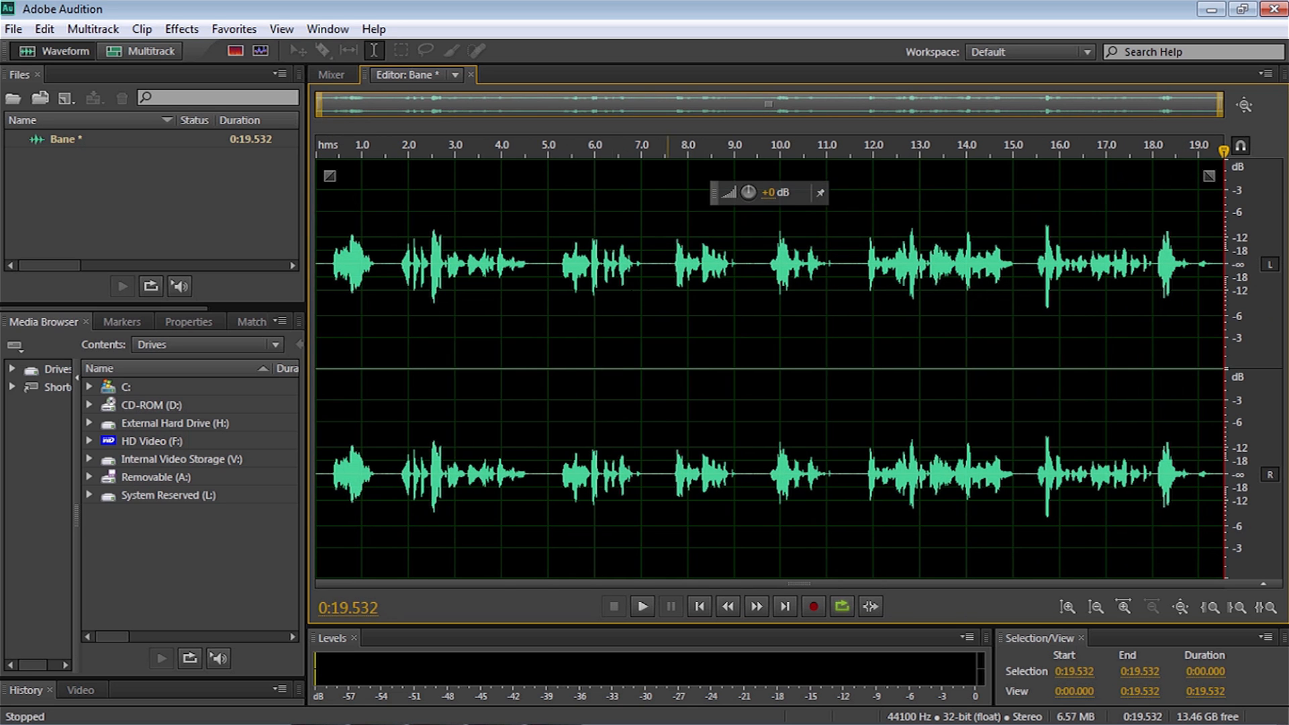
Step: Open the Parametric Equalizer on the entire recording, load the Beefy Snare preset and preview the result
key(ctrl+a)
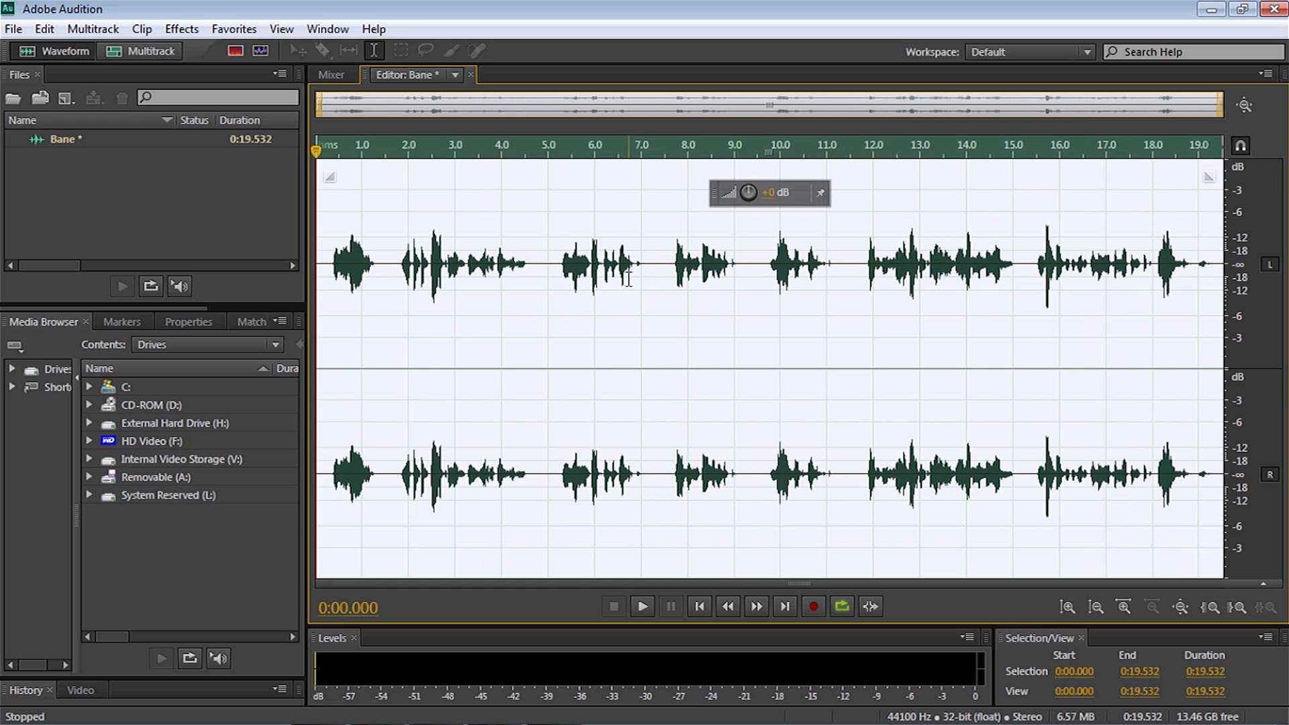
click(182, 29)
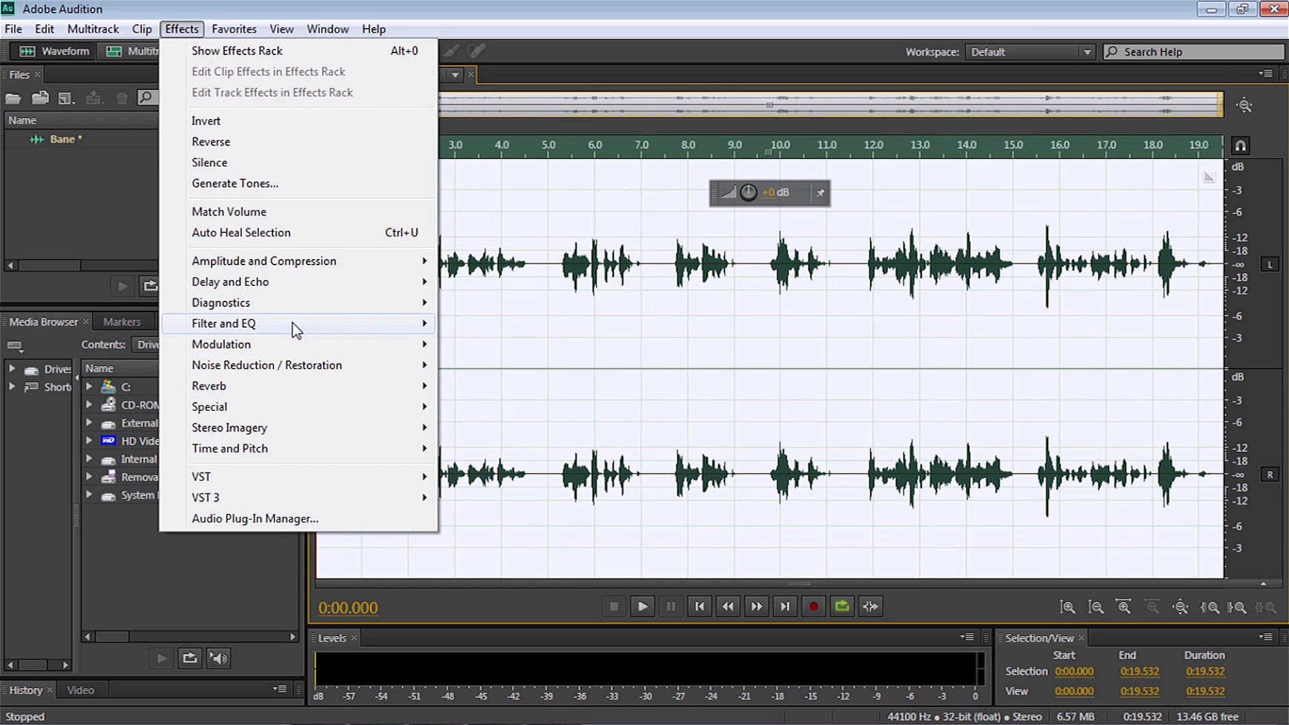
mouse_move(295, 324)
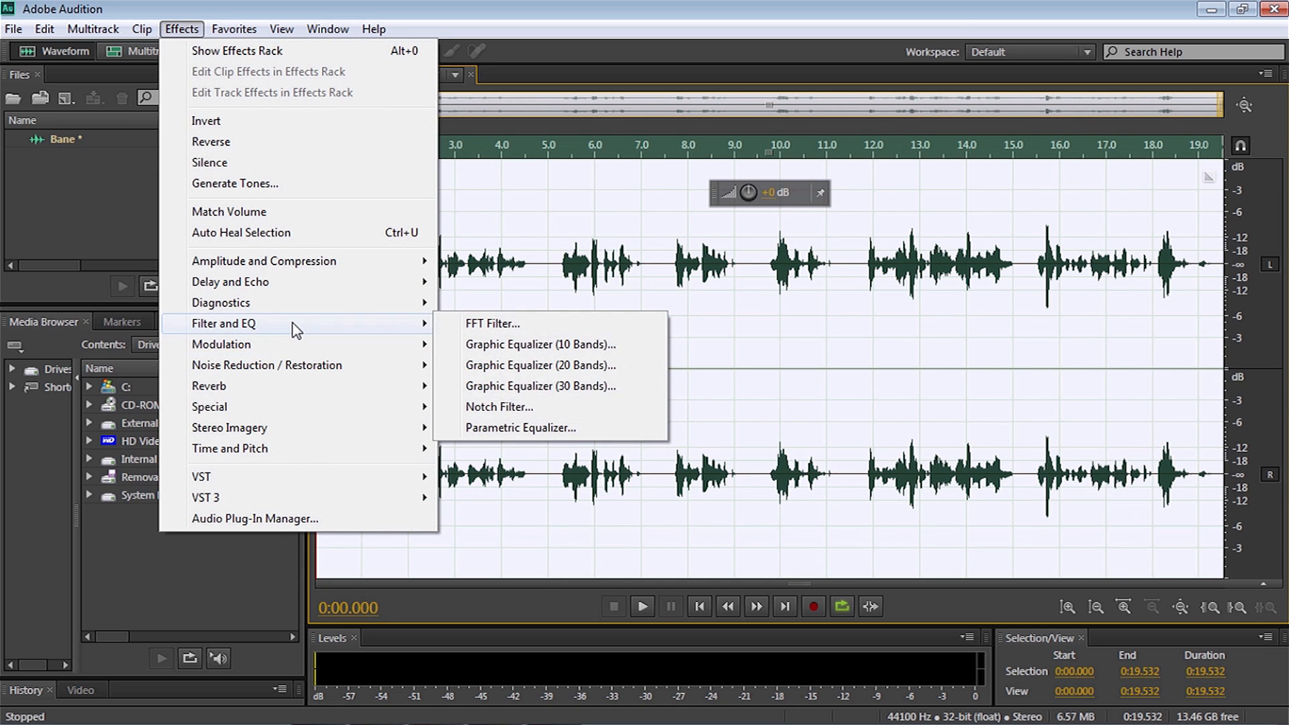
click(520, 428)
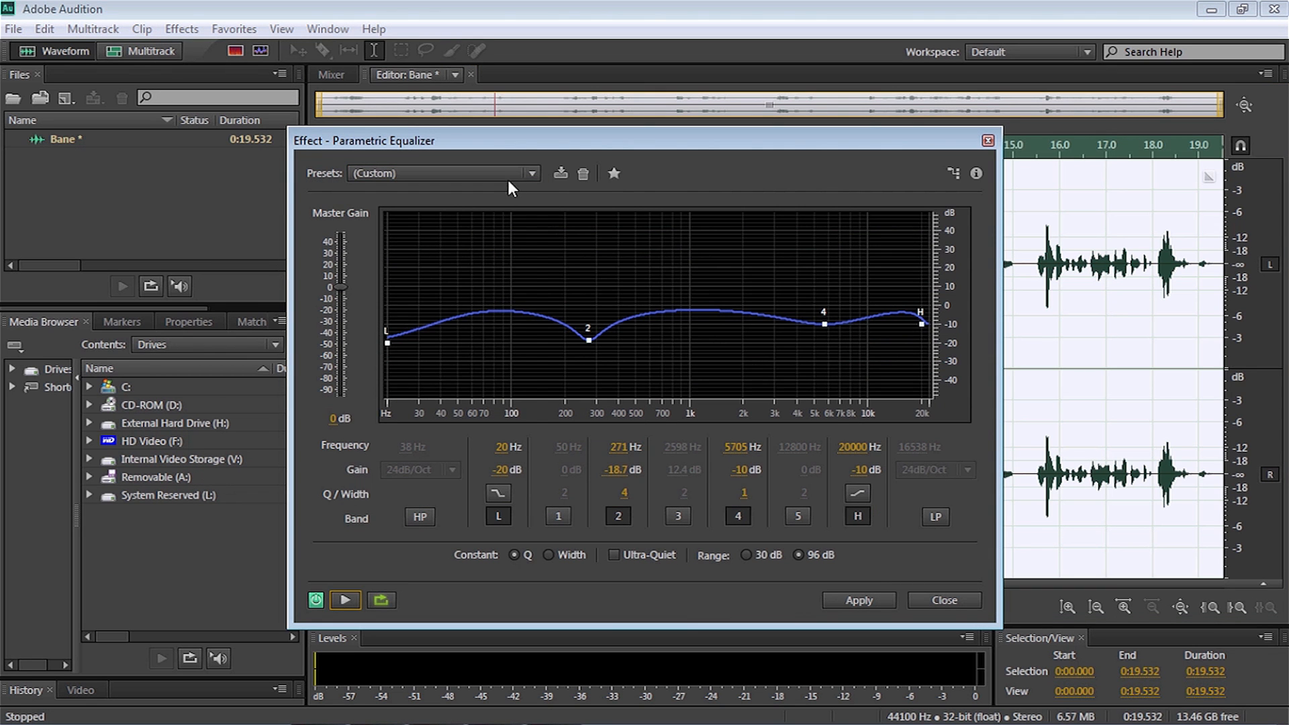
click(514, 174)
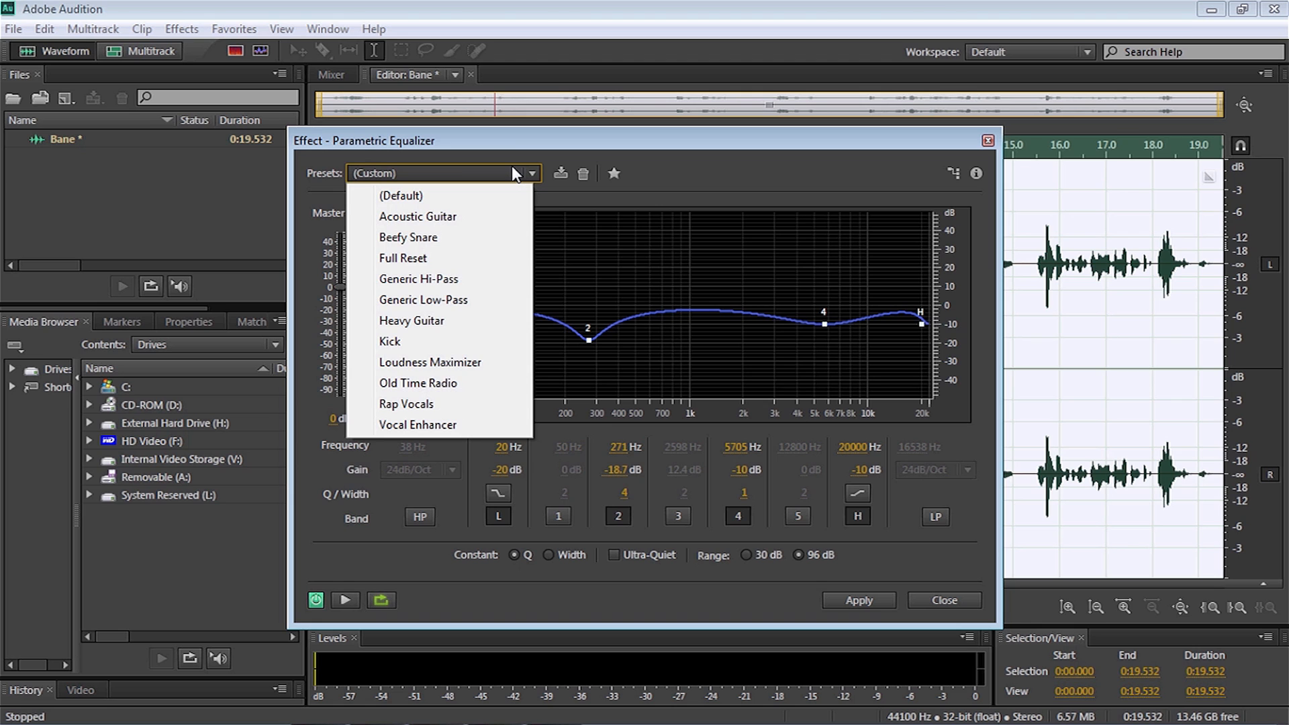
click(460, 239)
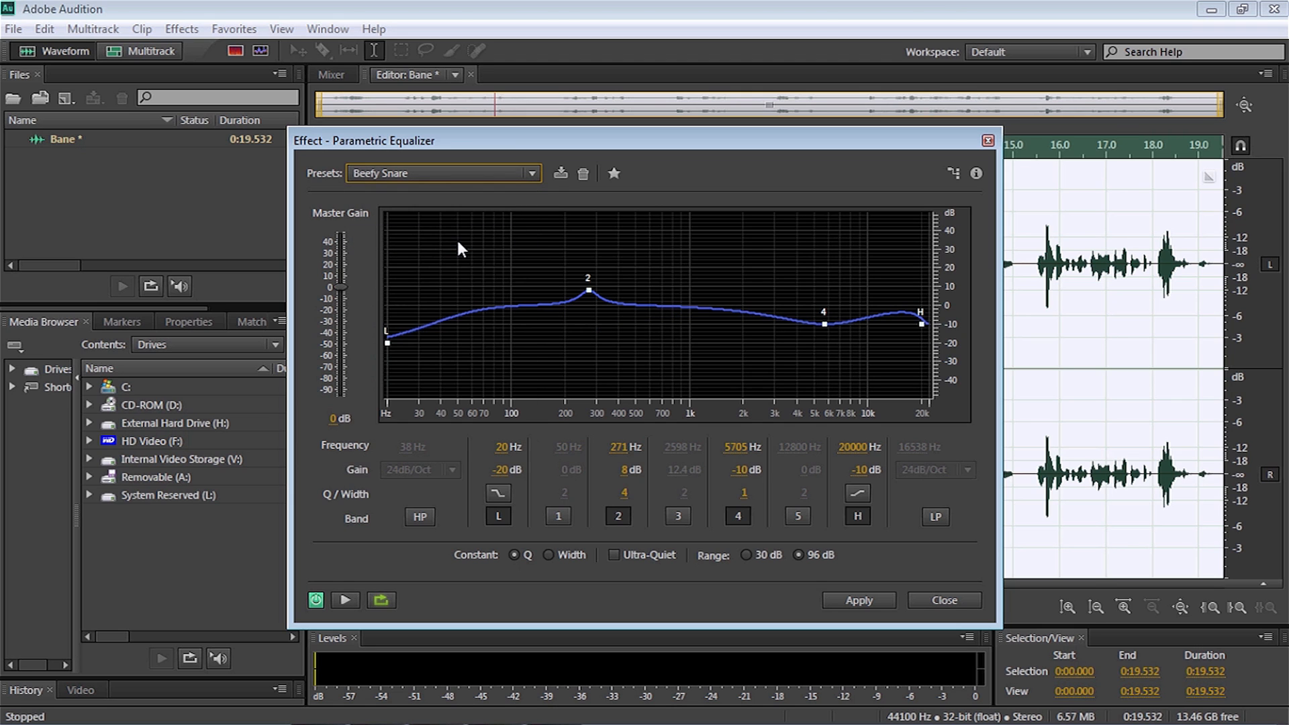
click(345, 600)
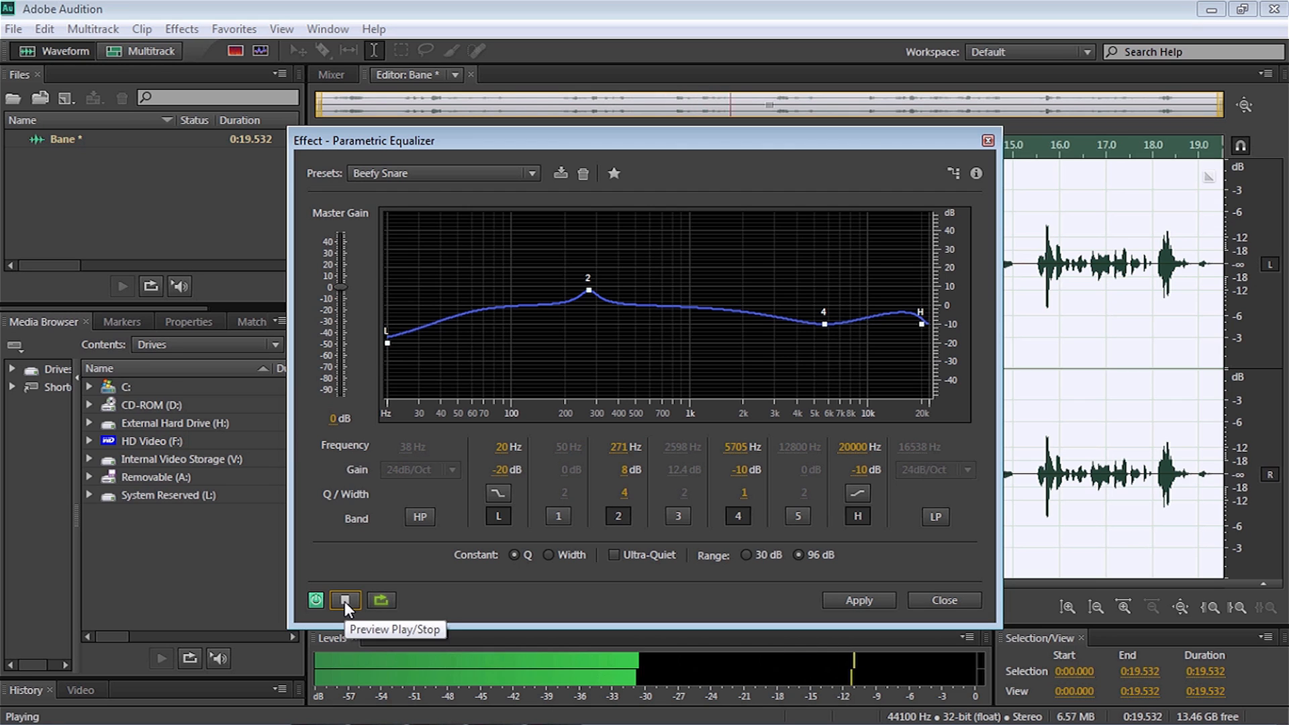
click(345, 601)
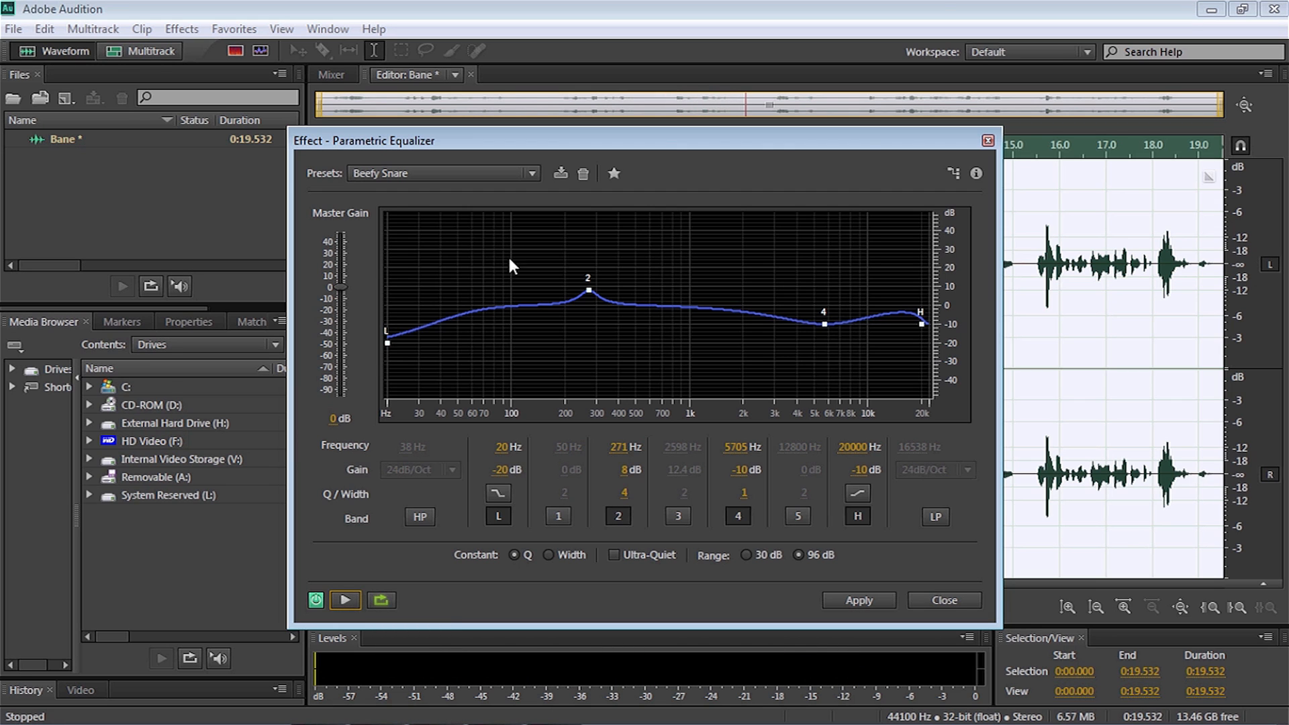
Step: Move equalizer band 2 to about 245 Hz and -20.2 dB, preview the sound and apply the effect
mouse_move(589, 289)
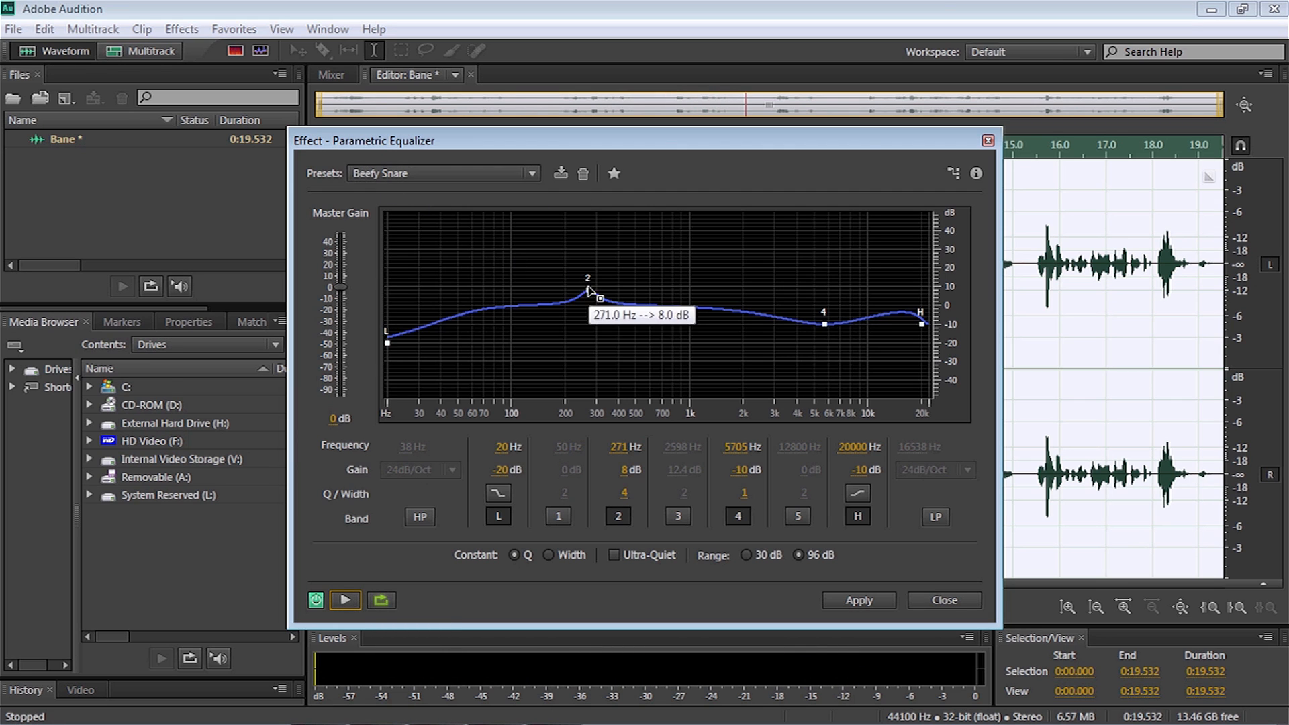
drag(589, 291, 582, 344)
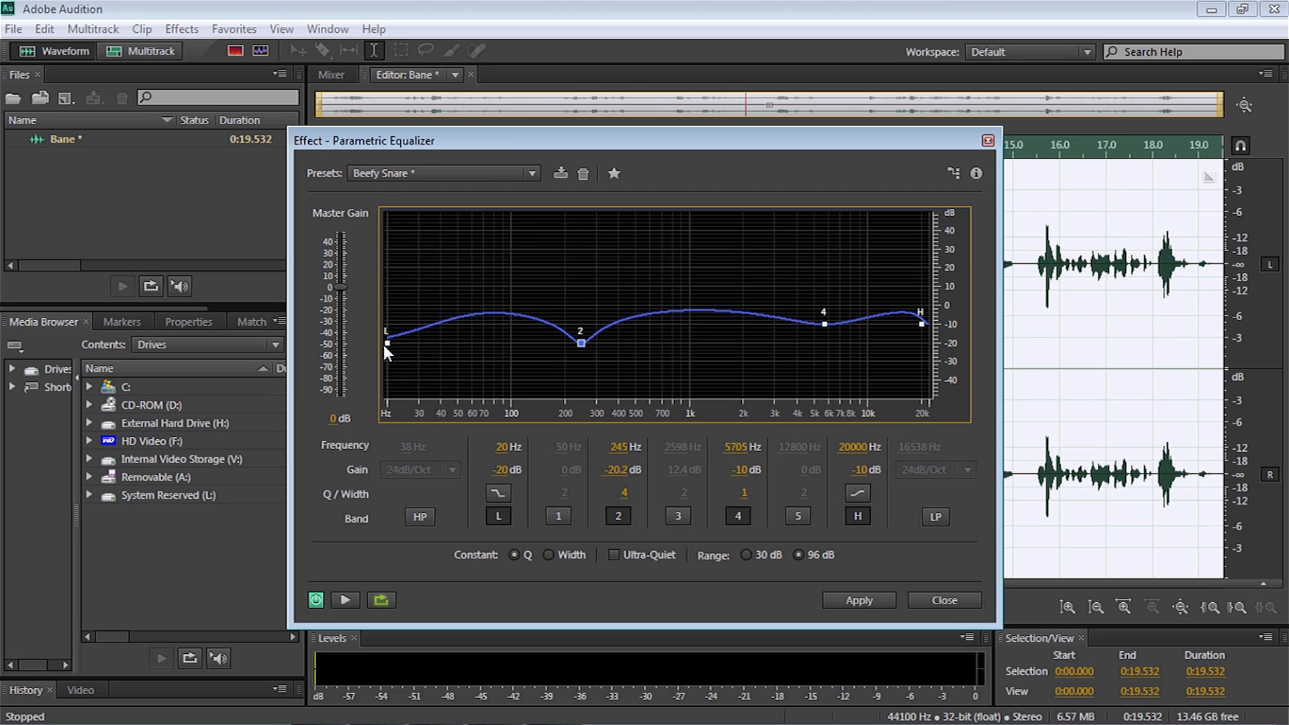
mouse_move(387, 344)
click(344, 600)
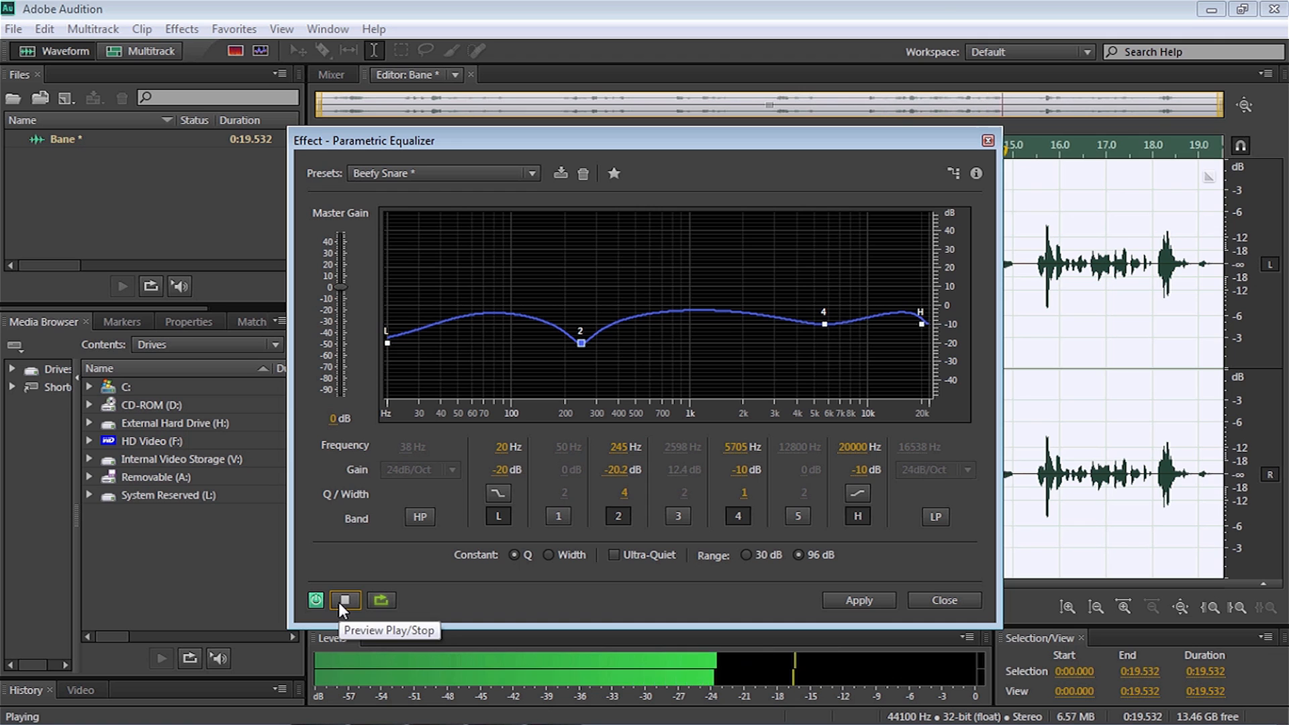
click(344, 600)
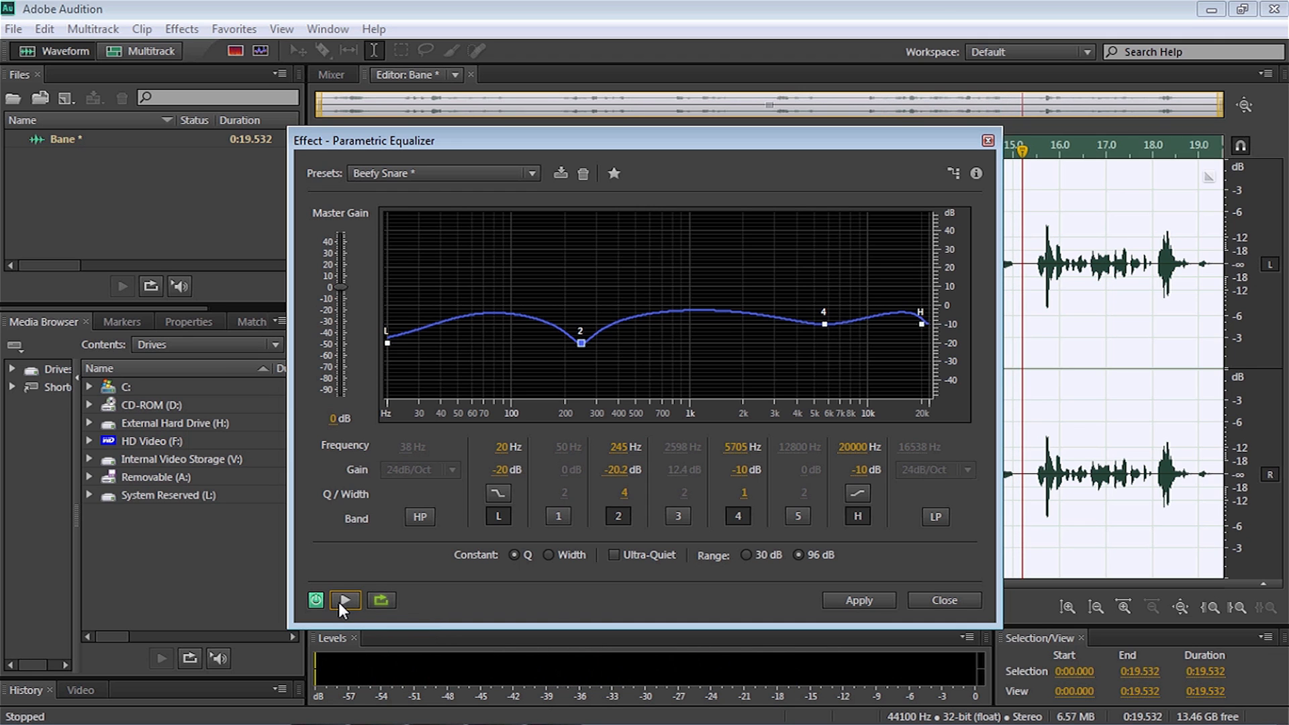
click(858, 598)
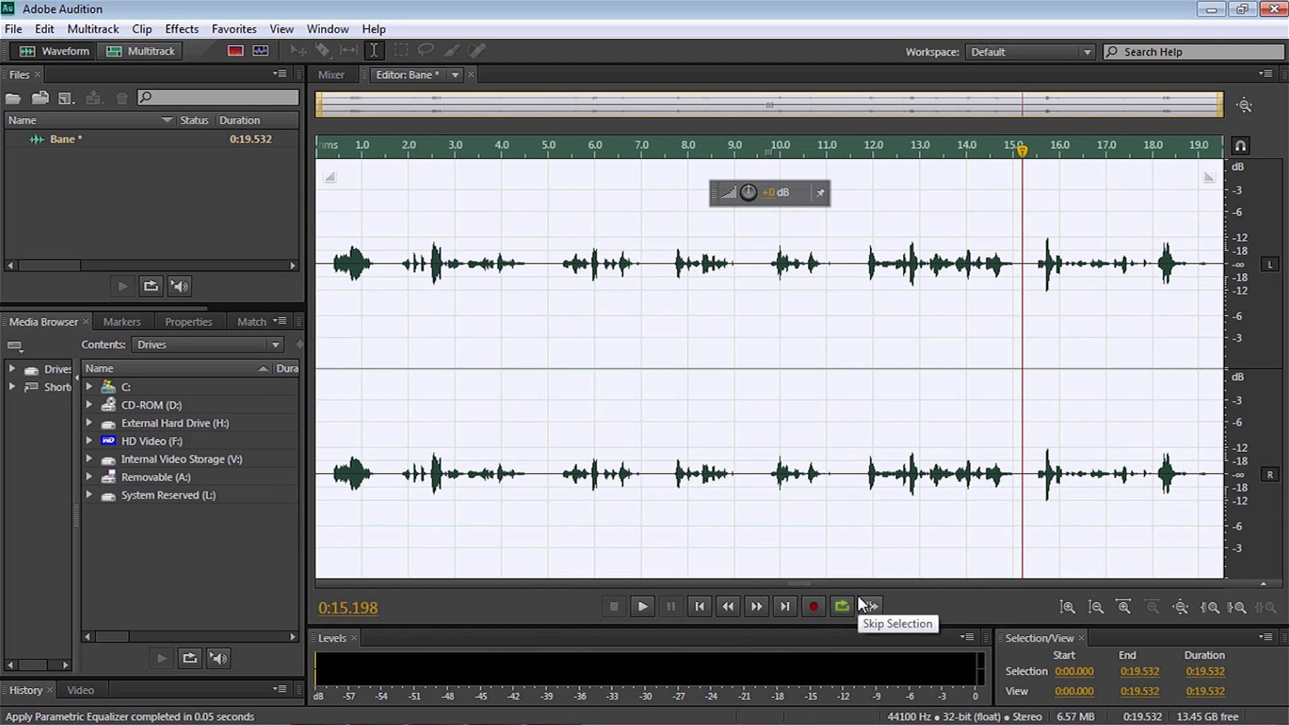
Step: Raise the volume of the whole equalized recording and play it from the start
drag(771, 195, 789, 195)
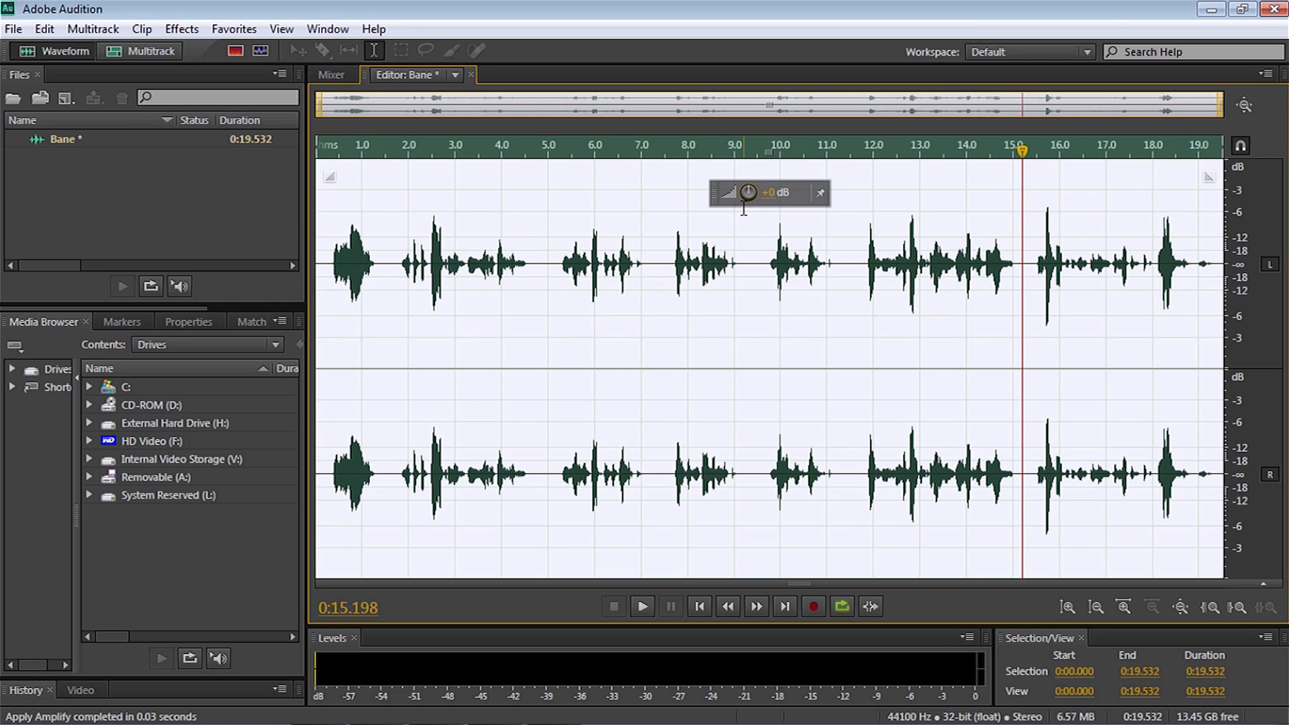
key(Home)
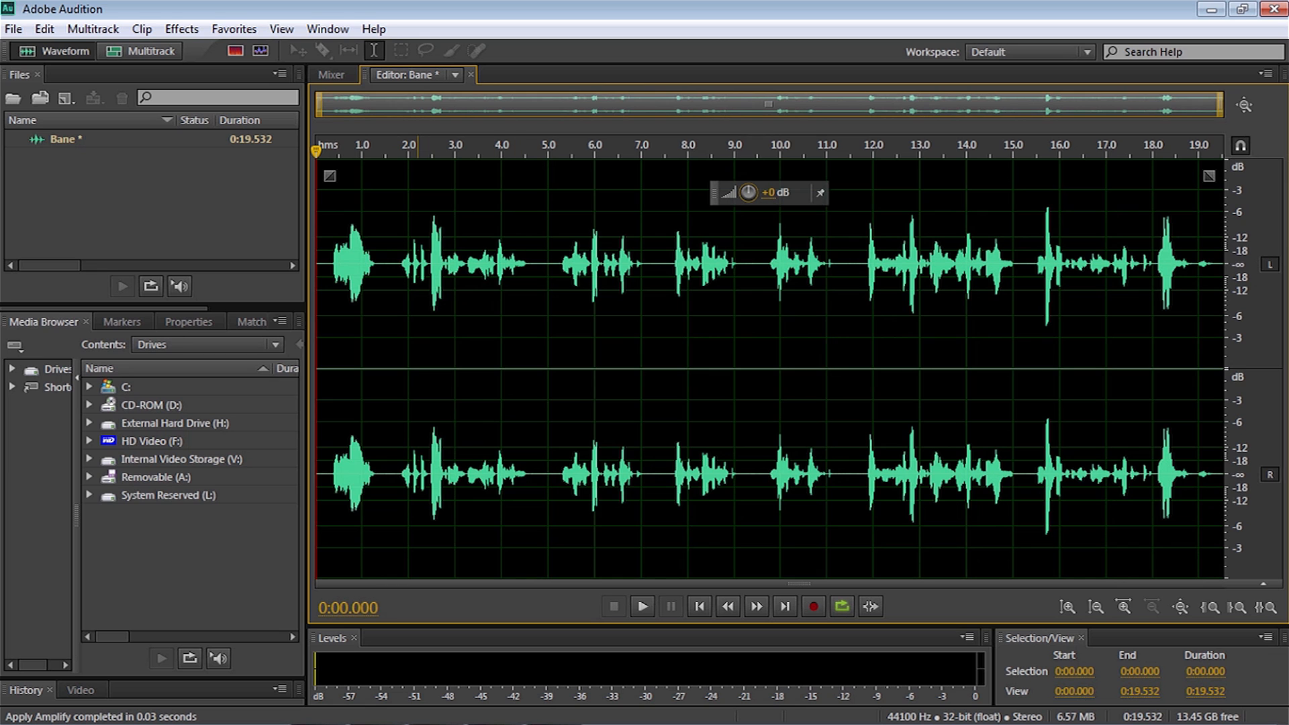
click(642, 607)
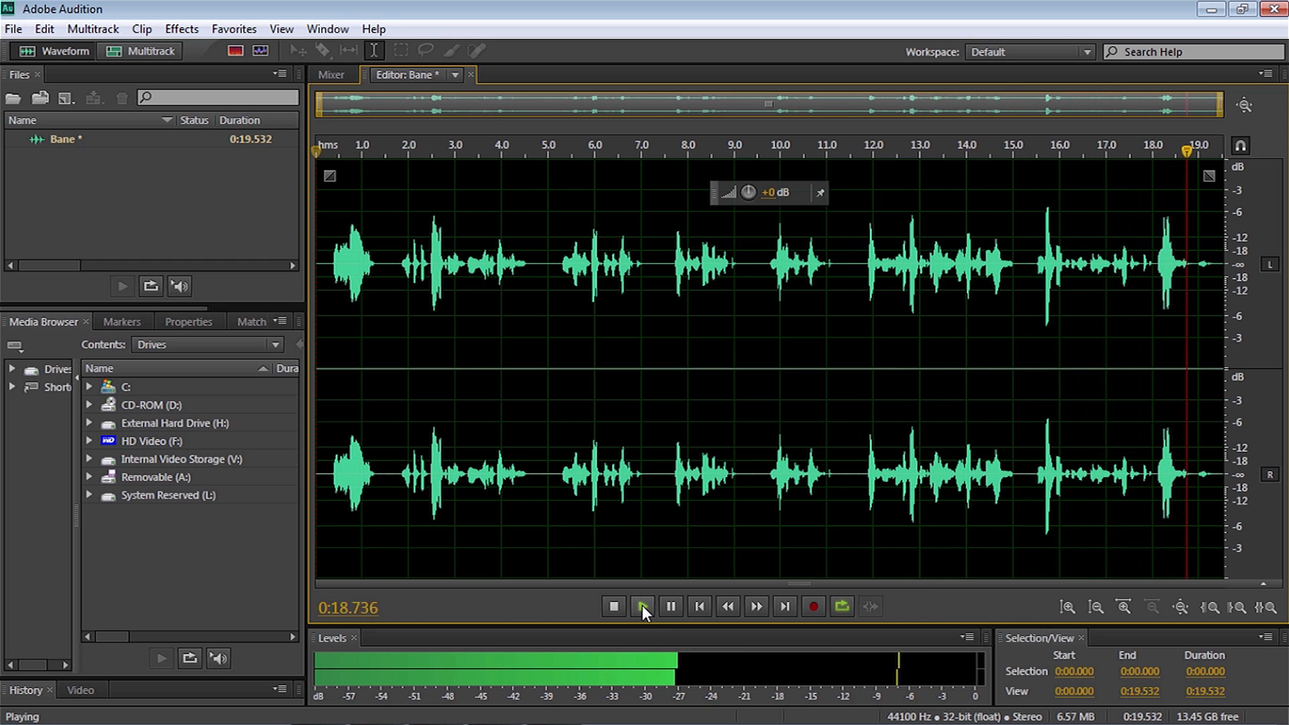
click(624, 607)
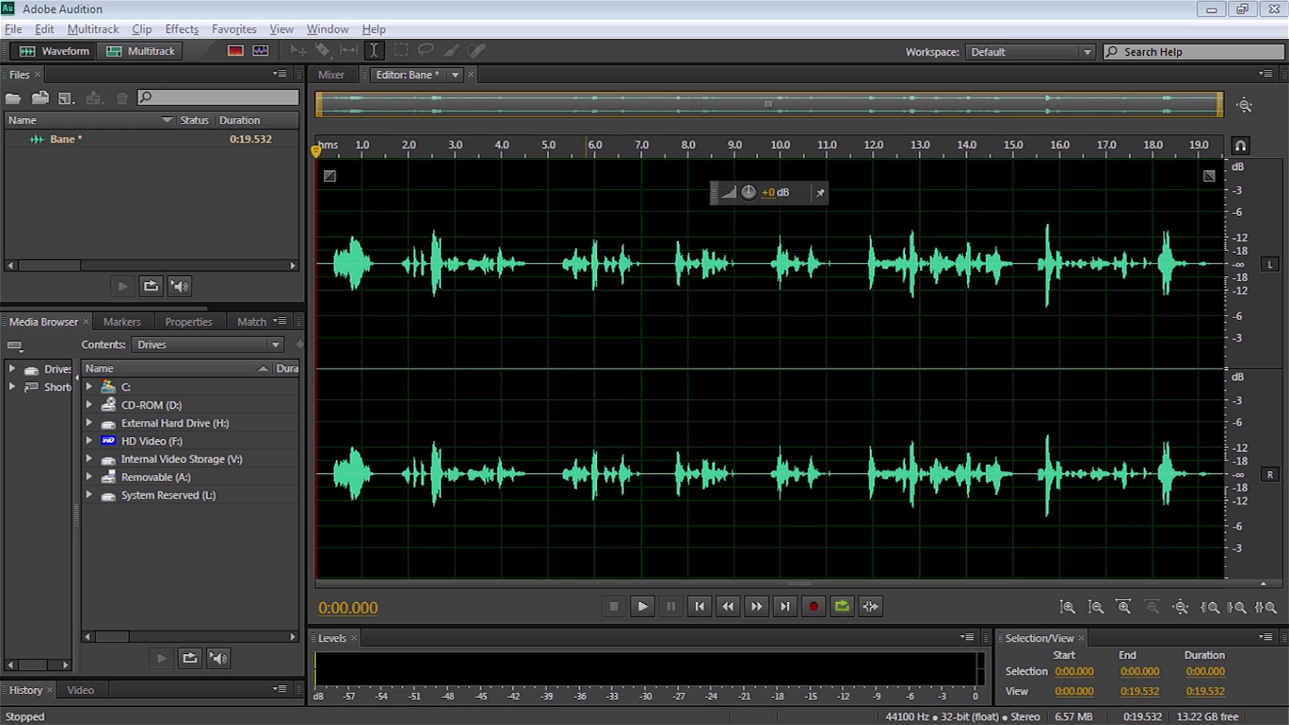
Step: Create a multitrack session named end and place the Bane recording at the start of Track 1
click(160, 56)
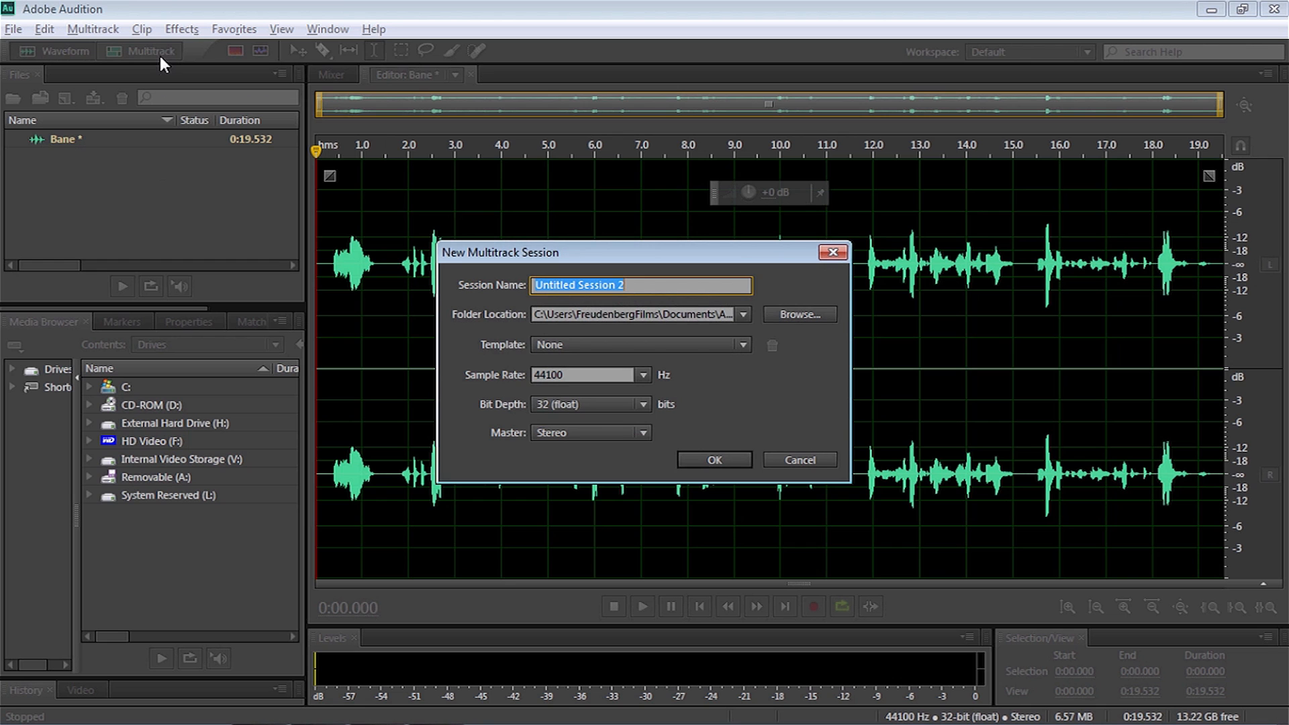
text(end)
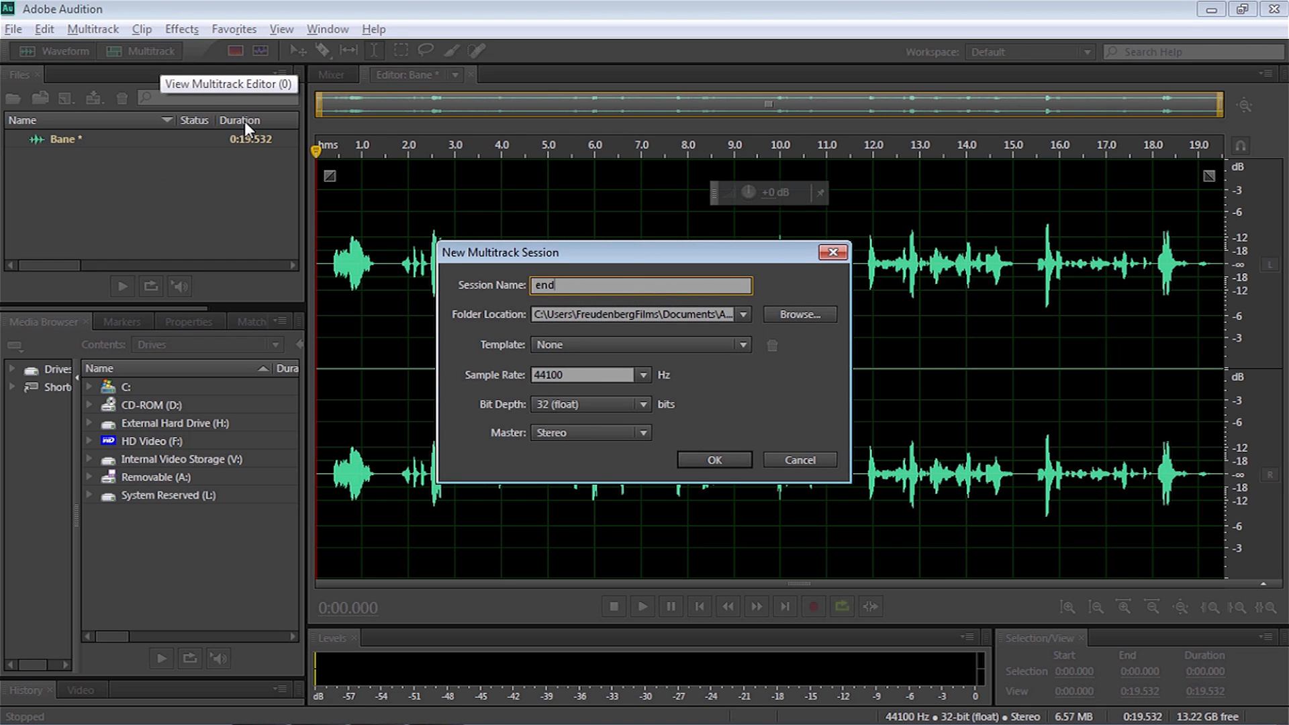
click(703, 459)
drag(62, 159, 510, 206)
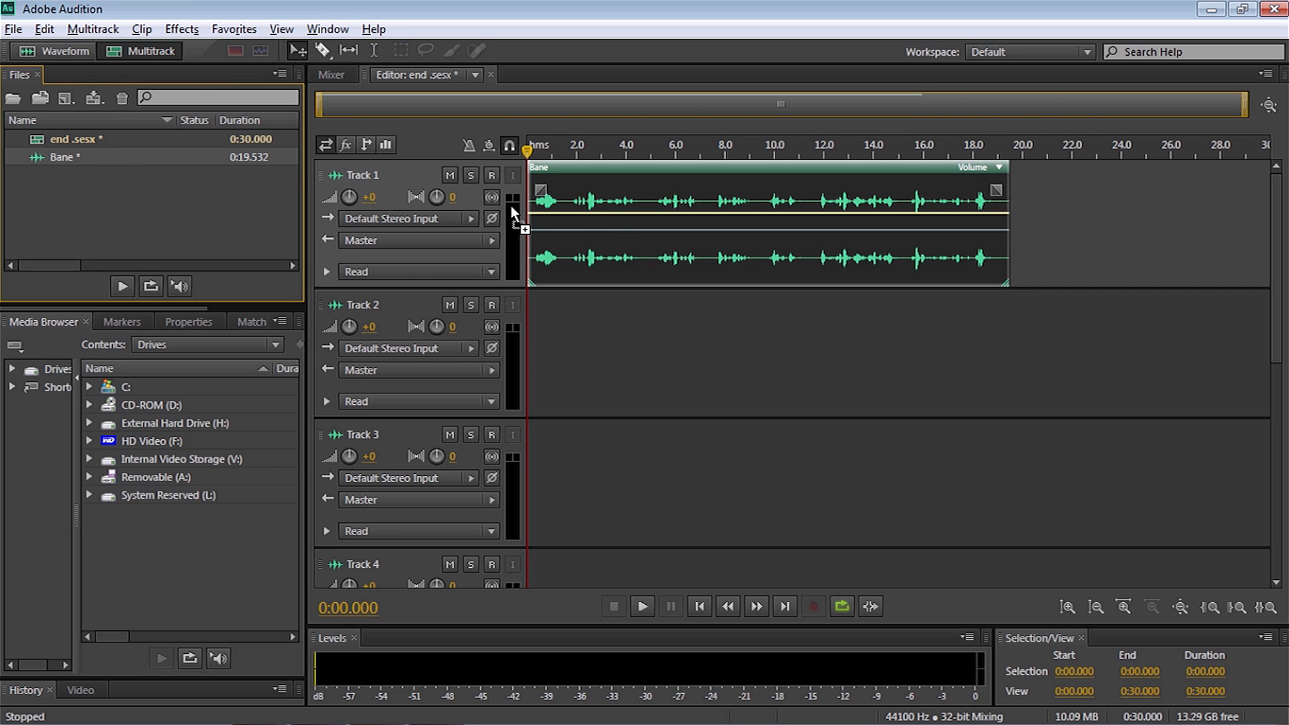
Step: Export a mixdown of the entire session to the Desktop as an MP3 file named Bane final
click(13, 28)
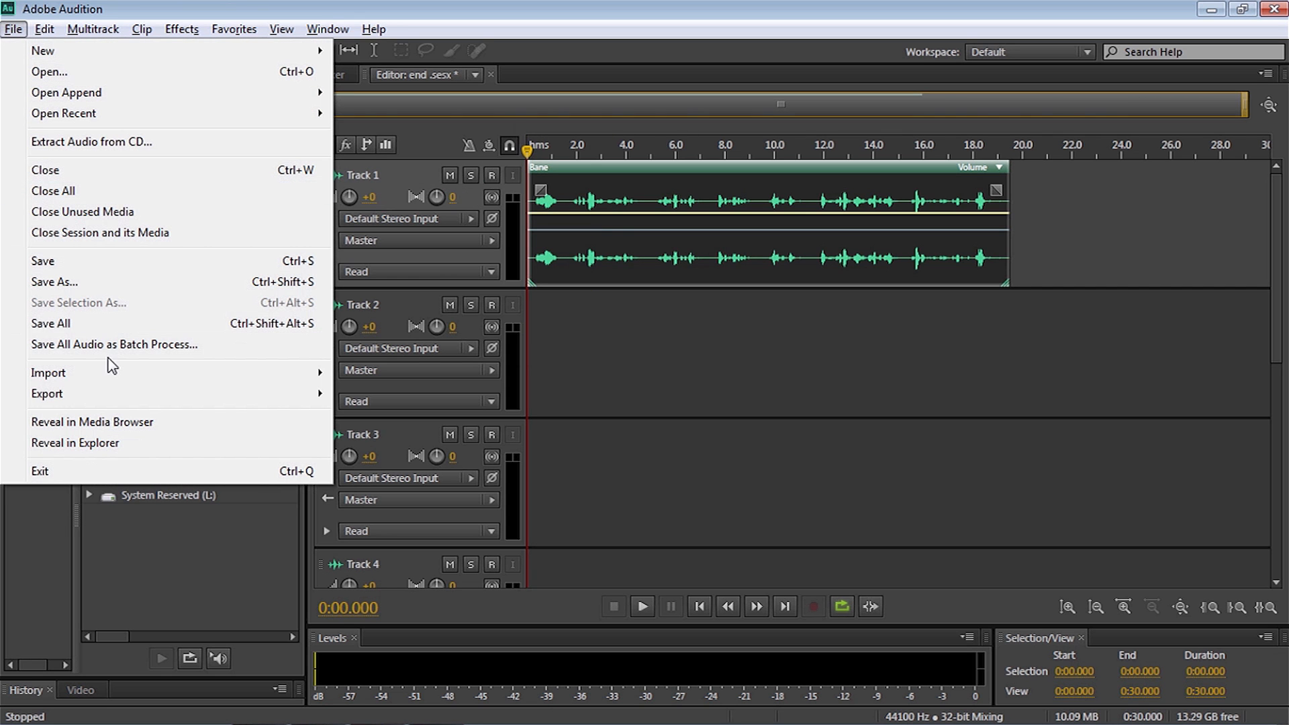
mouse_move(116, 397)
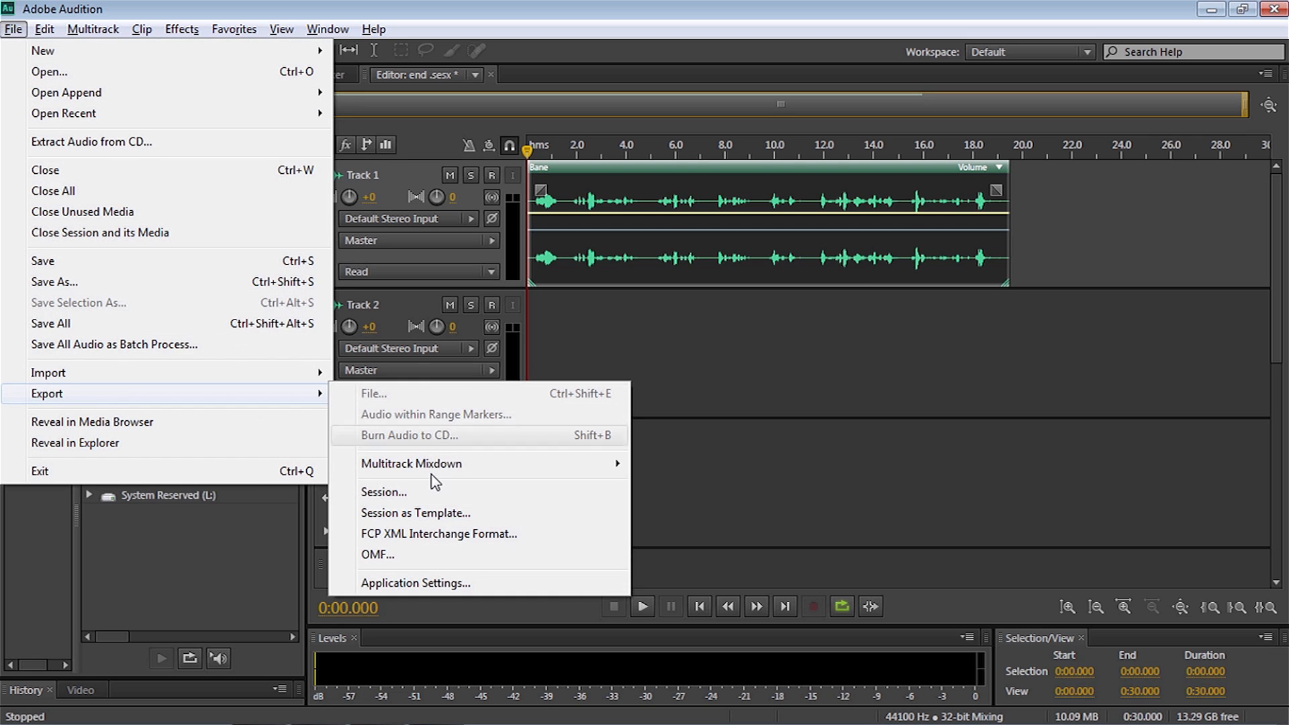
mouse_move(433, 465)
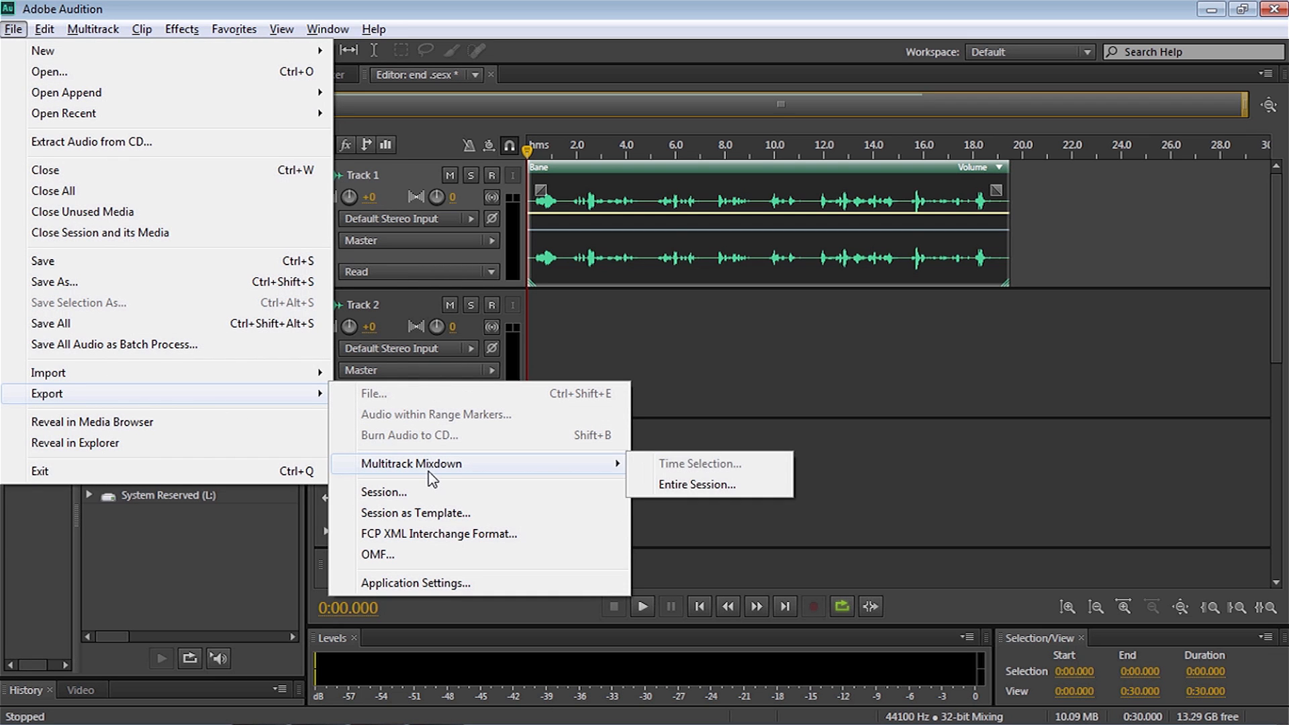
click(706, 483)
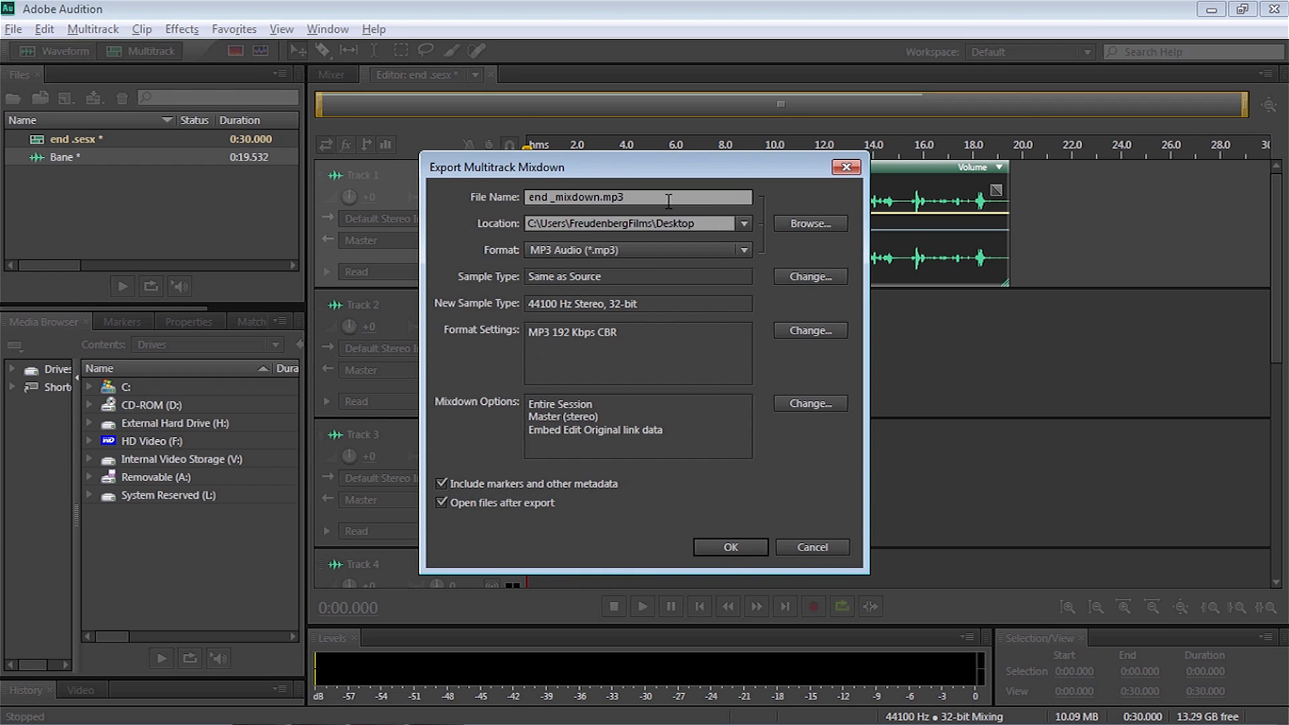
drag(669, 200, 543, 204)
text(Bane final)
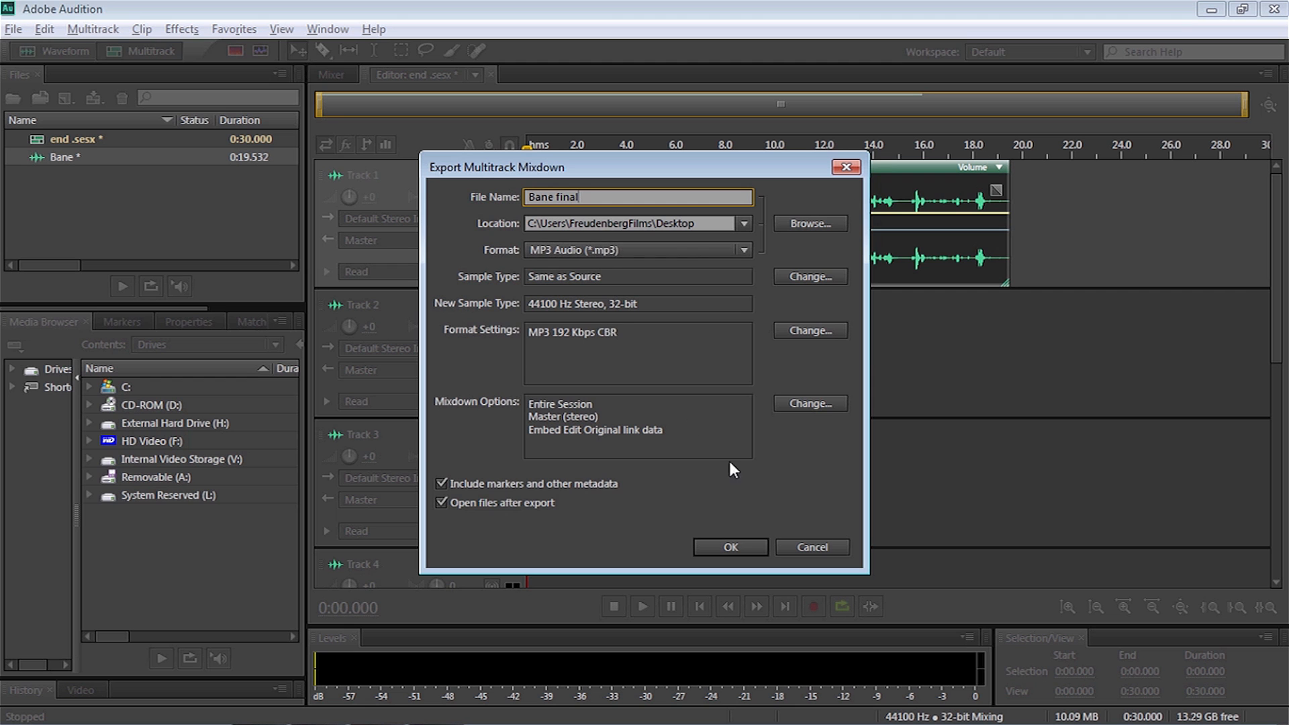
click(736, 542)
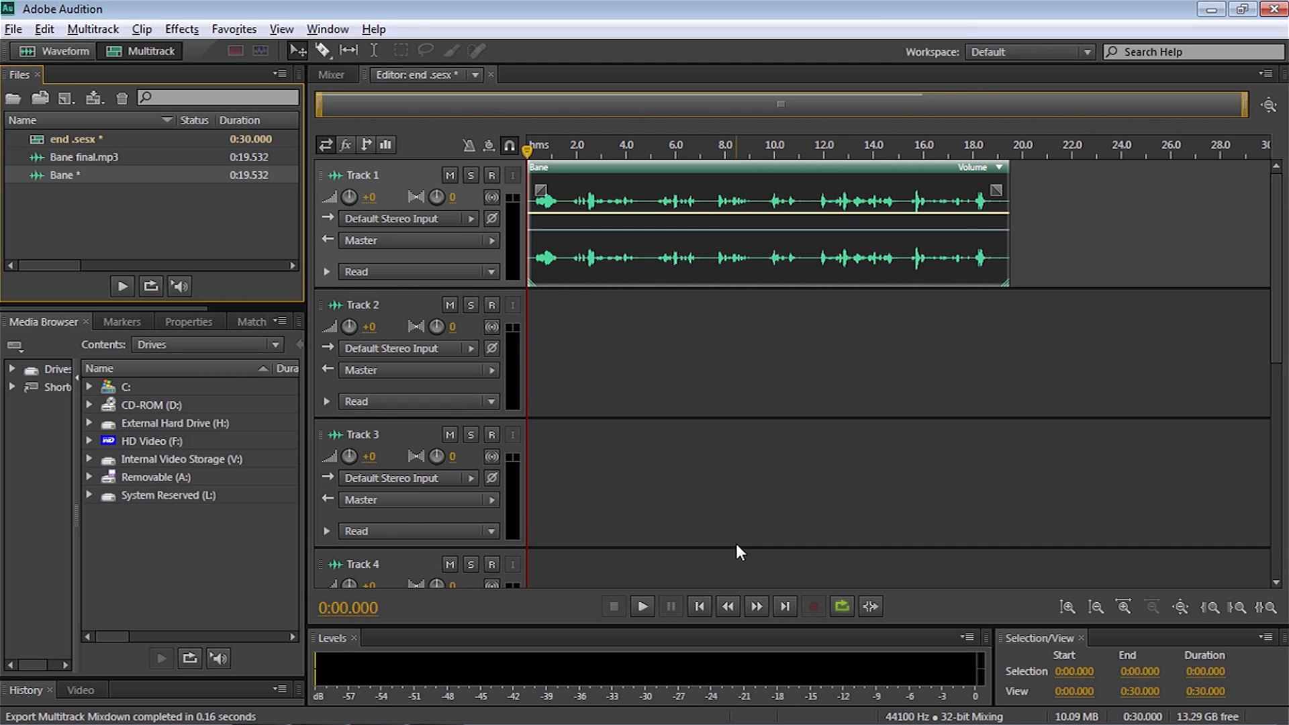